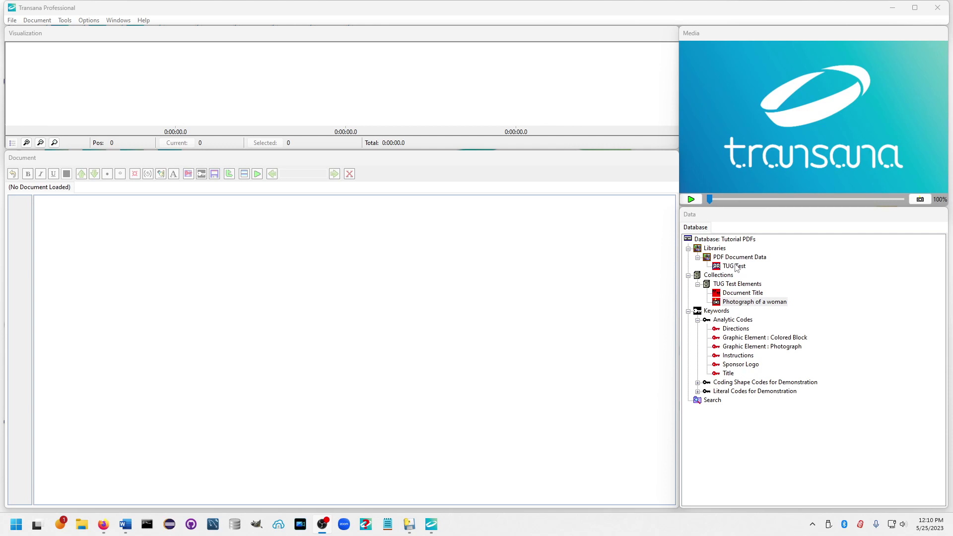
Step: Open the TUG Test document under Libraries > PDF Document Data
double_click(733, 265)
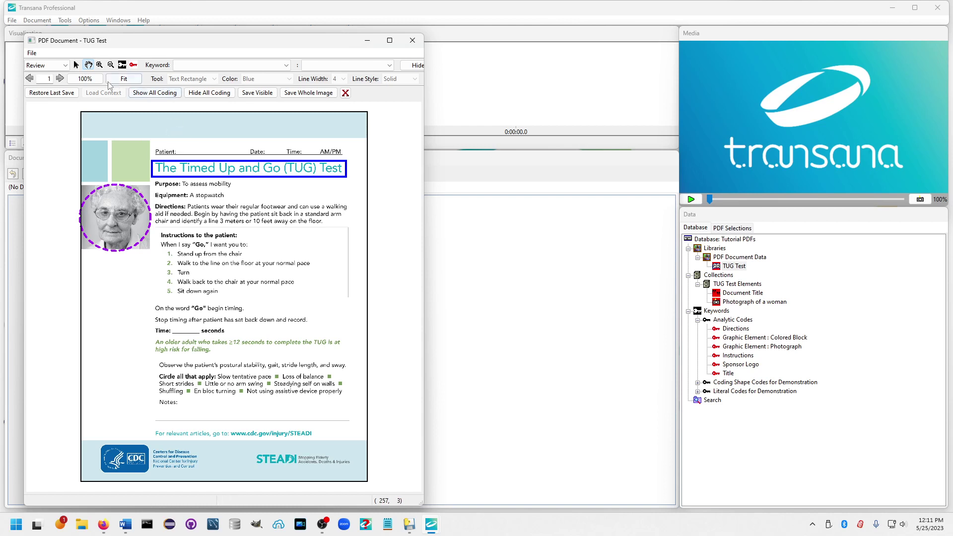
click(65, 66)
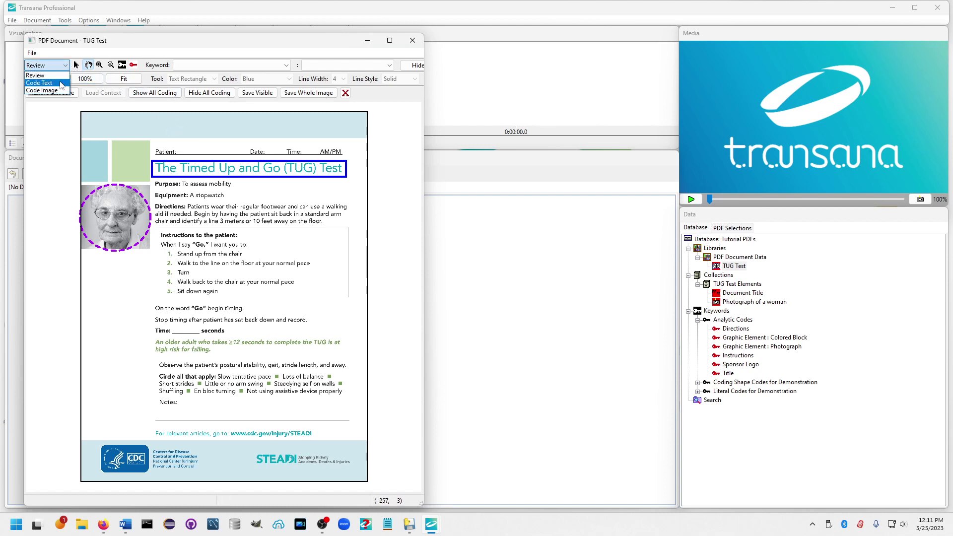
Step: Change the TUG Test PDF's mode from Review to Code Text
click(60, 83)
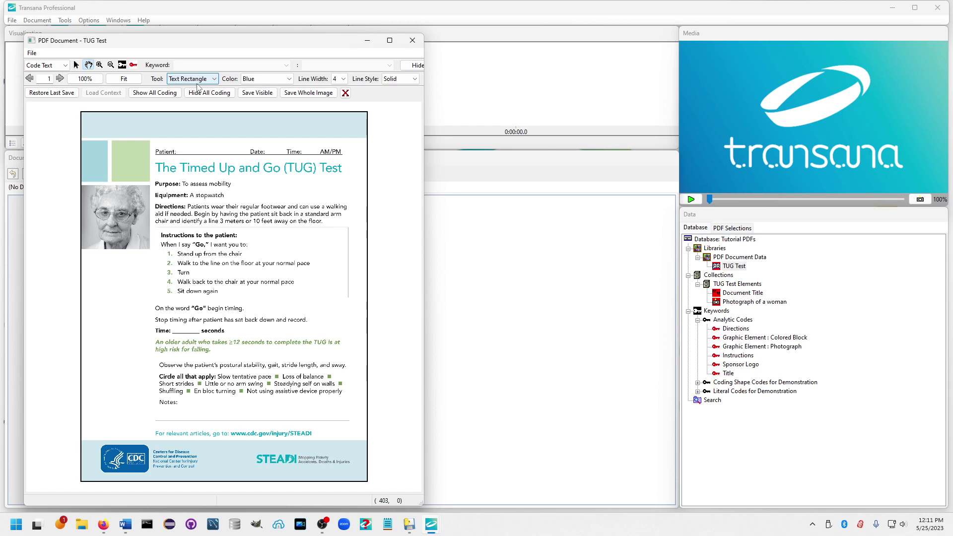
scroll(224, 270, up, 2)
scroll(224, 272, up, 1)
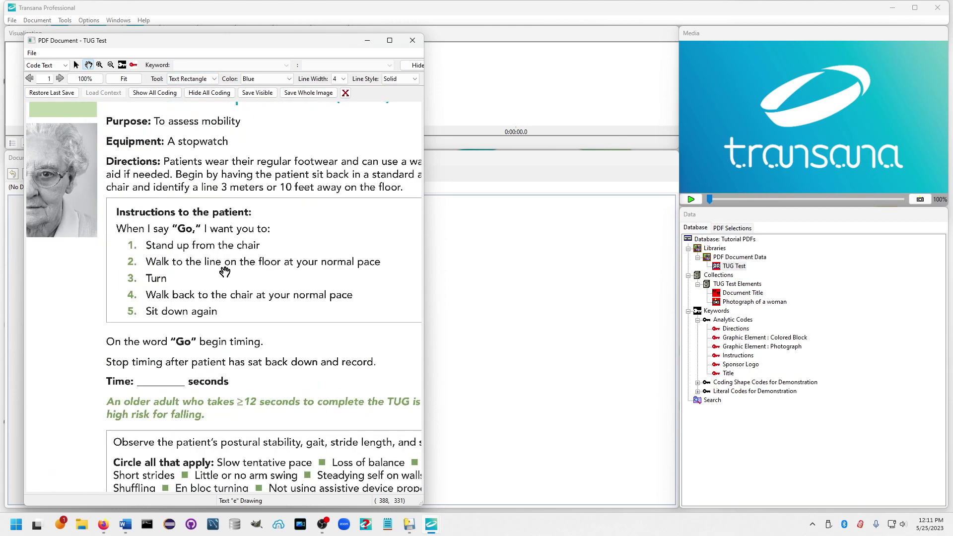
scroll(225, 272, up, 1)
scroll(268, 248, up, 1)
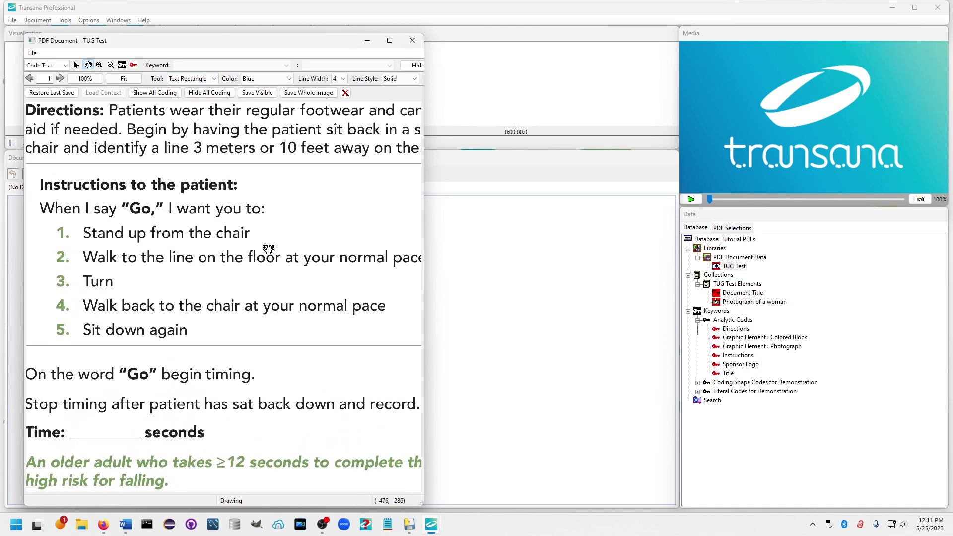
scroll(268, 248, down, 2)
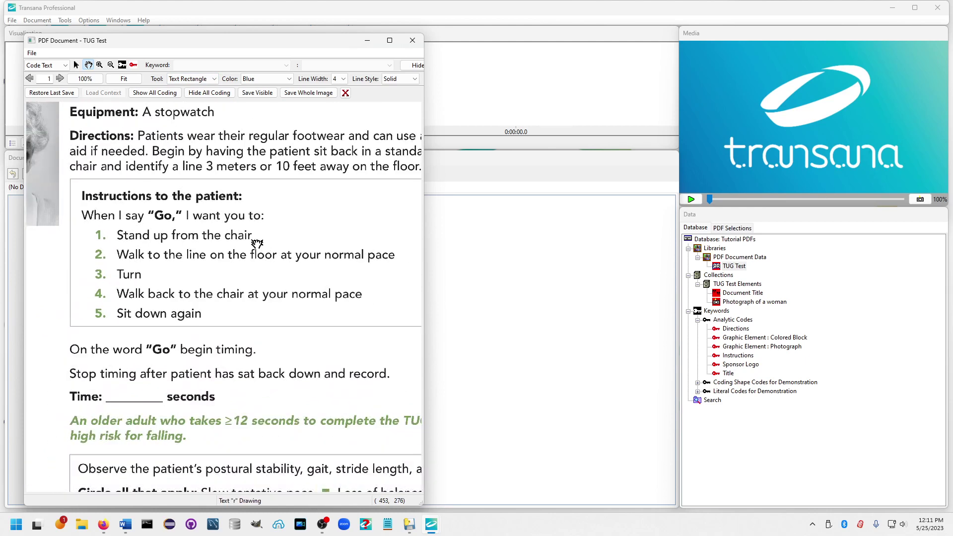
scroll(254, 247, down, 1)
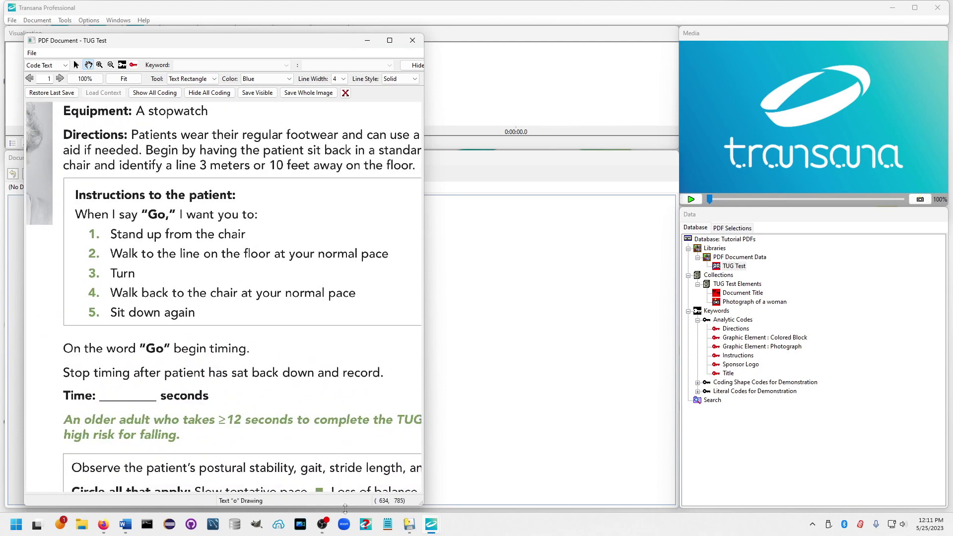
Step: Resize the document window and pan the page to frame all five patient instructions
drag(344, 508, 349, 291)
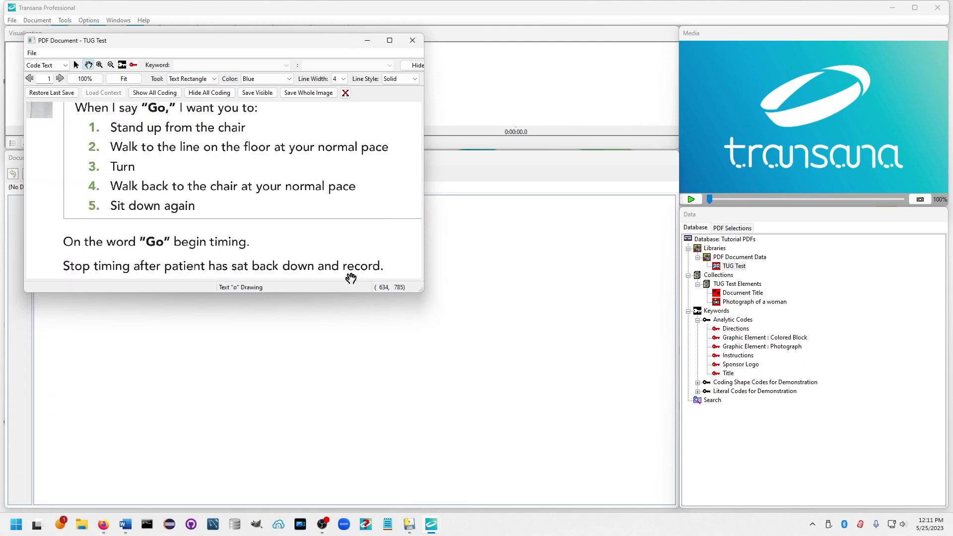
drag(323, 157, 305, 210)
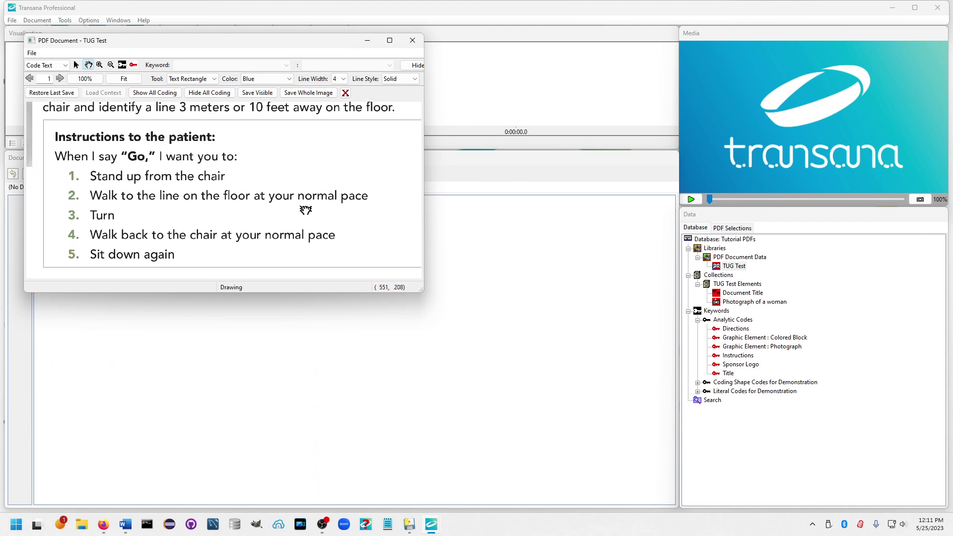
drag(305, 210, 312, 209)
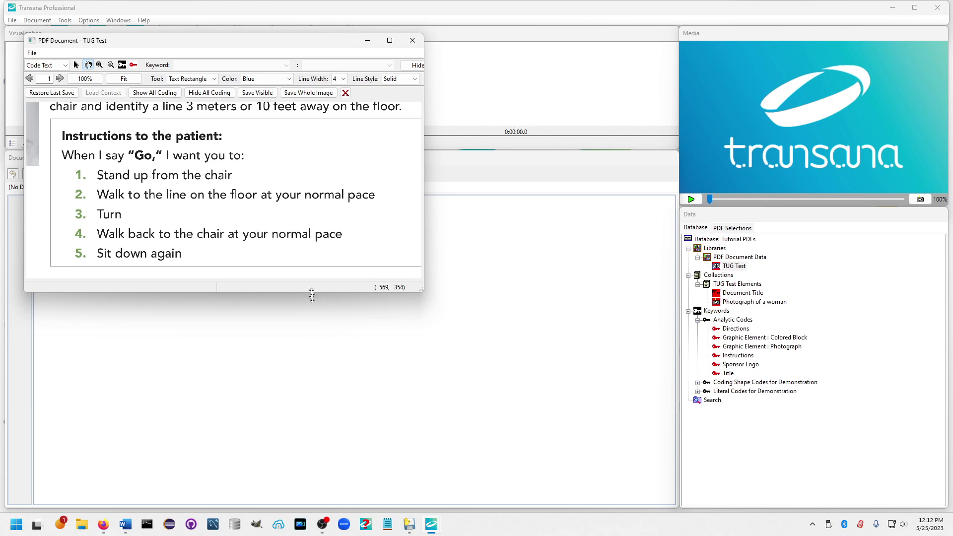
drag(311, 292, 314, 316)
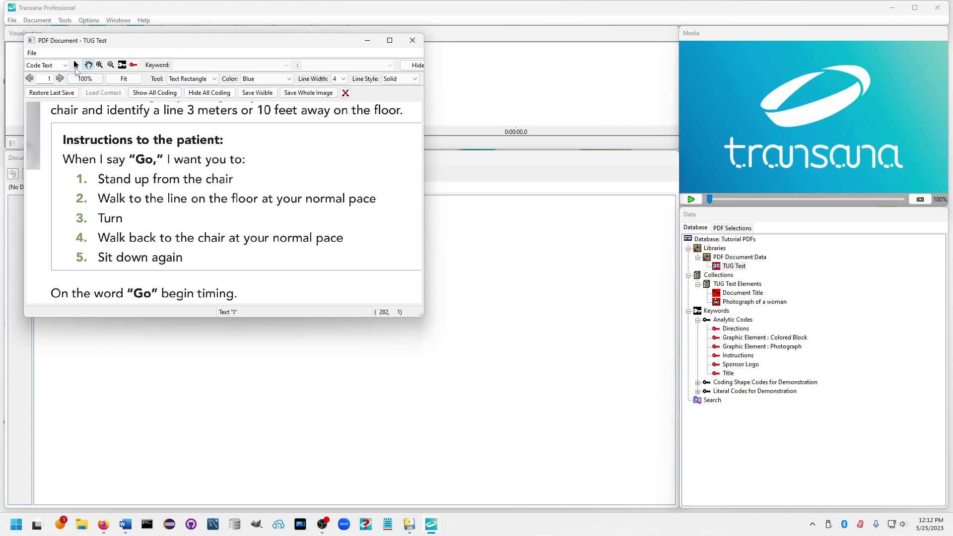
Step: Draw a blue rectangle around the patient instructions and drag it onto TUG Test Elements
click(76, 66)
drag(386, 268, 387, 274)
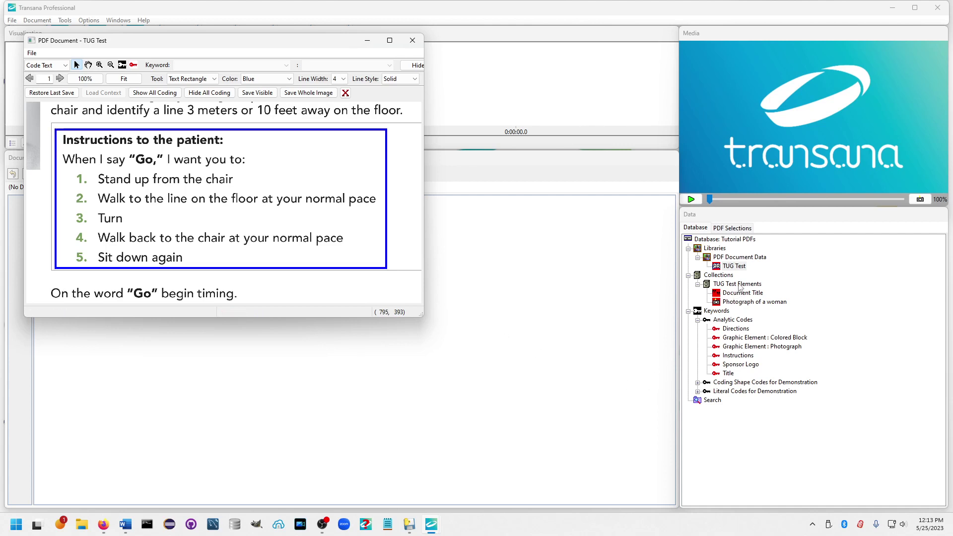
drag(741, 289, 740, 289)
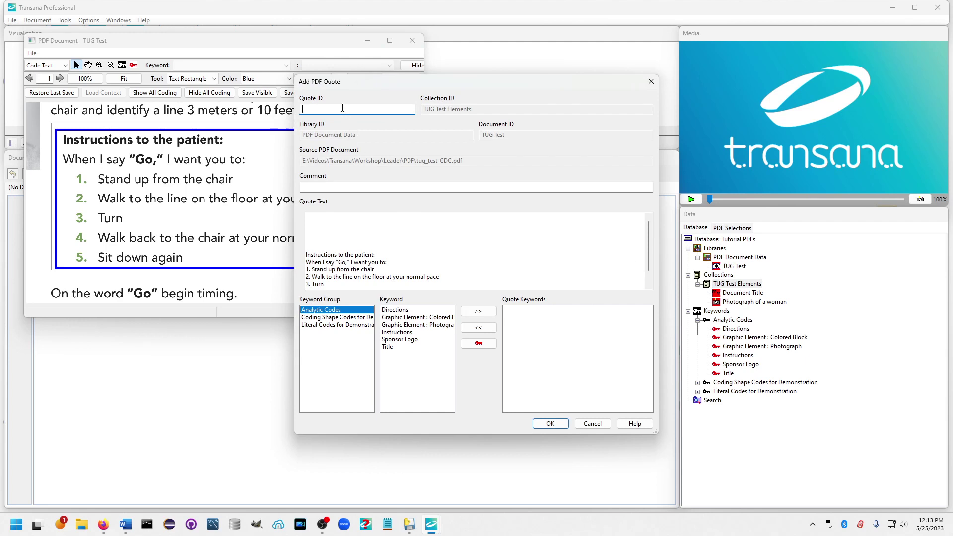
text(Instru)
text(ctions)
Step: Enter 'Instructions' as the Quote ID, then move to the Quote Text field
click(316, 217)
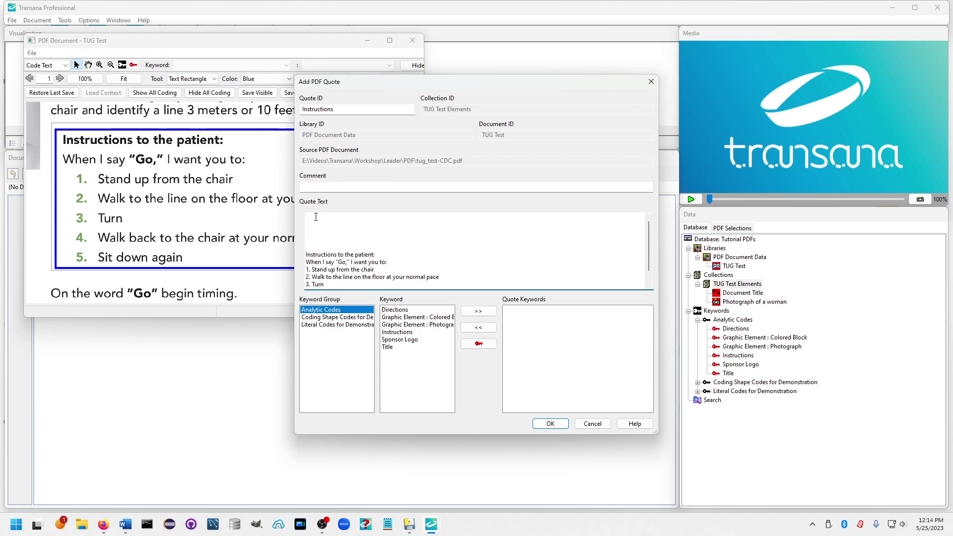
Step: Delete the two blank lines above the quote's Instructions heading
key(shift+Down)
key(shift+Down)
key(shift+Down)
key(shift+Down)
key(shift+Down)
key(Delete)
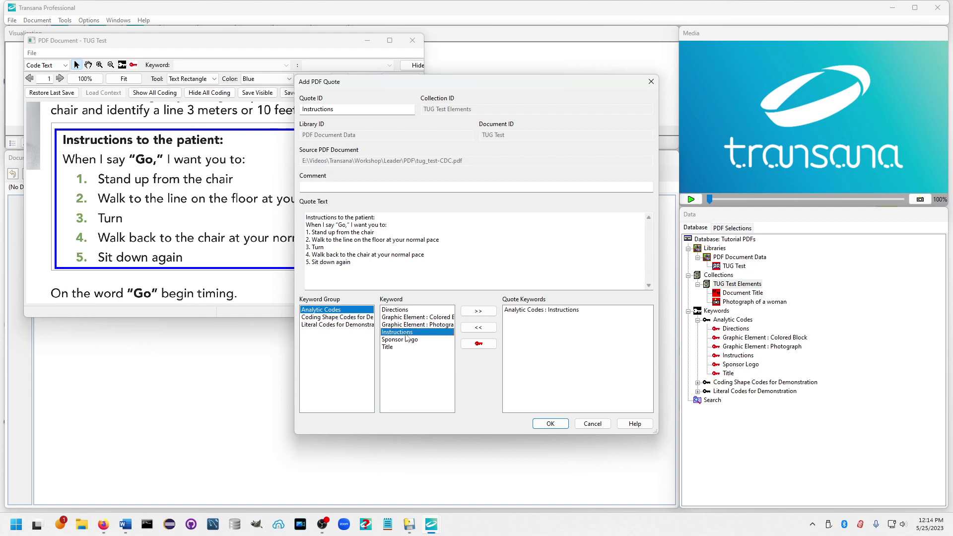
Step: Add the Instructions analytic keyword and save the quote to TUG Test Elements
click(551, 422)
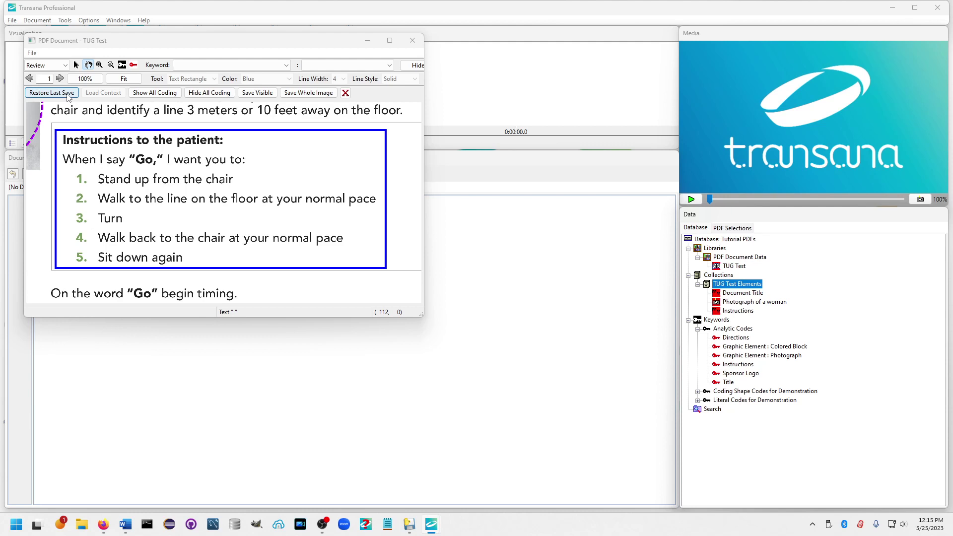
Step: Restore the last save to show the full coded page, then select the Instructions quote
click(51, 92)
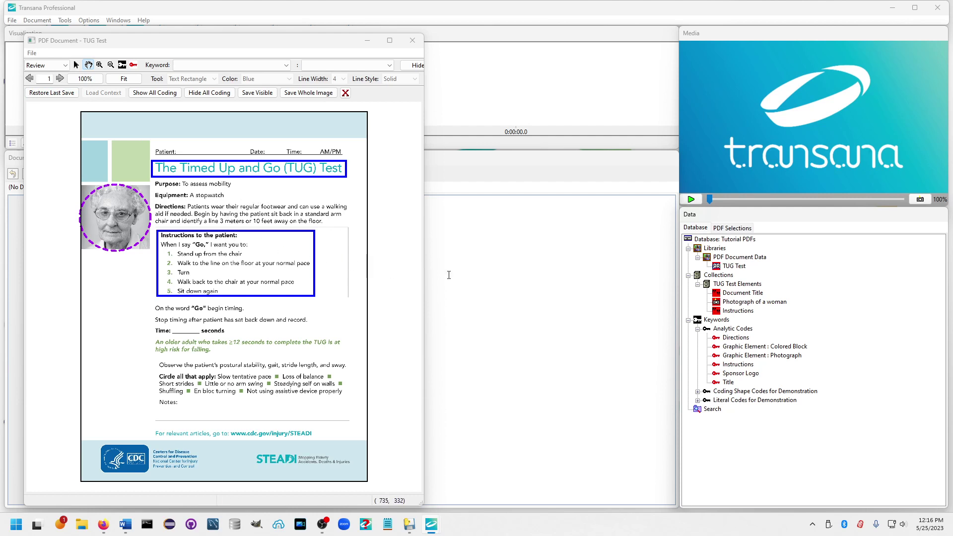
click(743, 315)
Step: Open the Instructions quote from TUG Test Elements to see its blue-outlined region
double_click(743, 312)
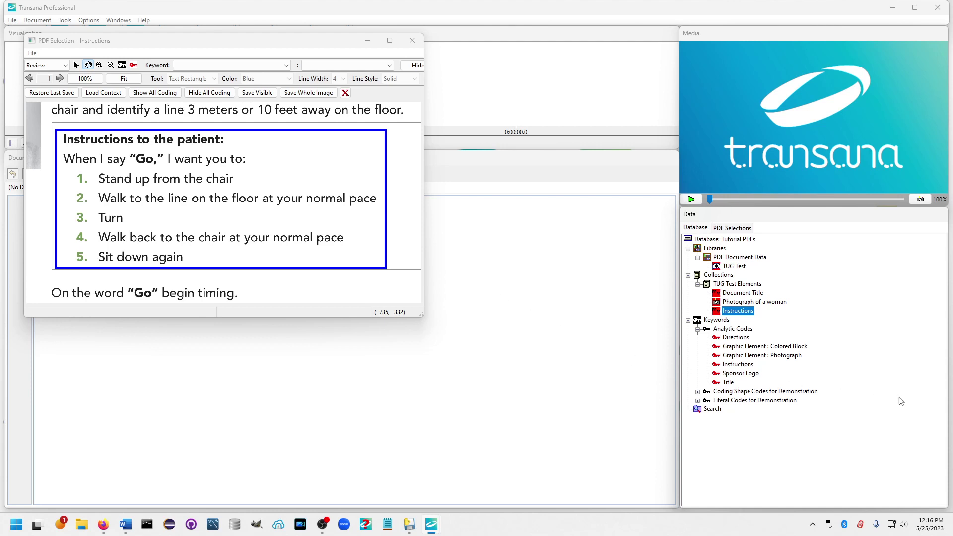
Step: Review the Instructions quote's text and keyword in Quote Properties, then close it
right_click(733, 313)
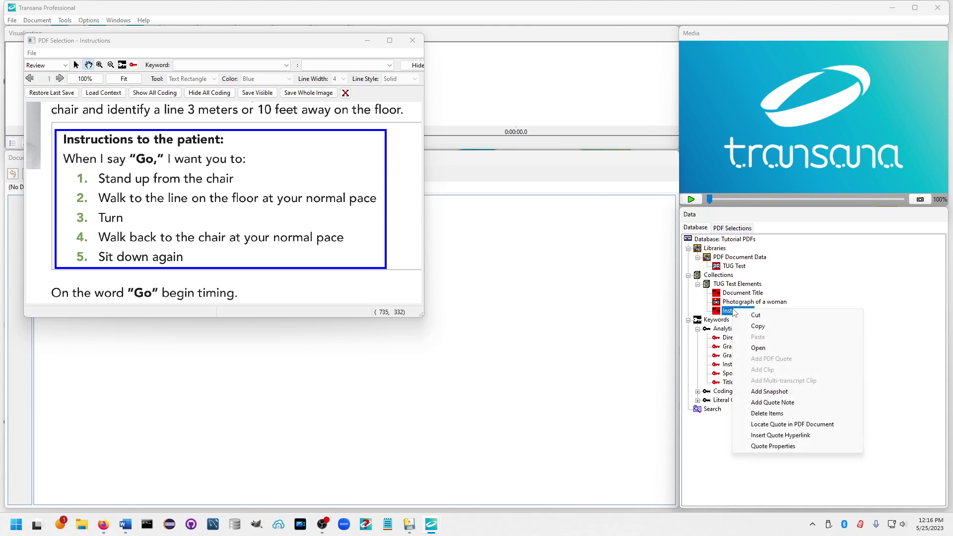
click(772, 446)
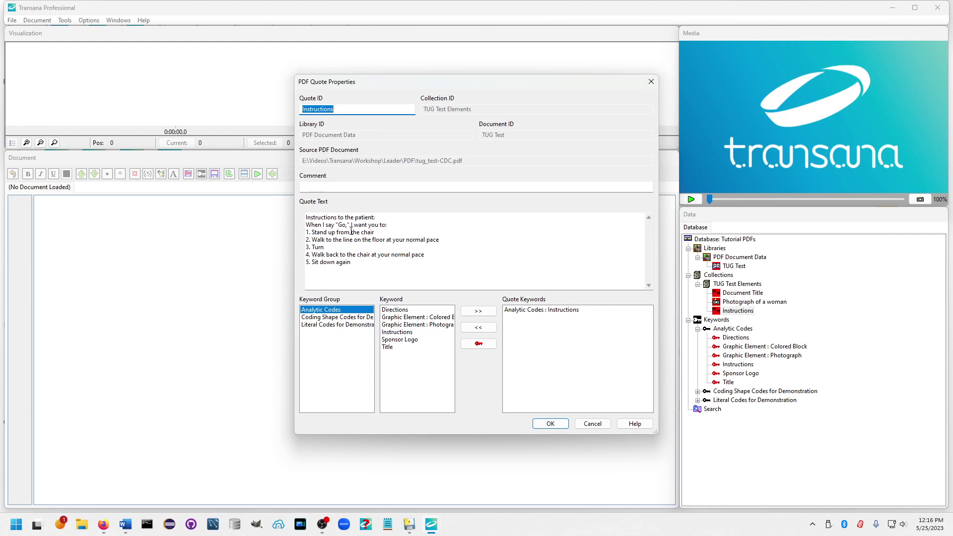
click(550, 424)
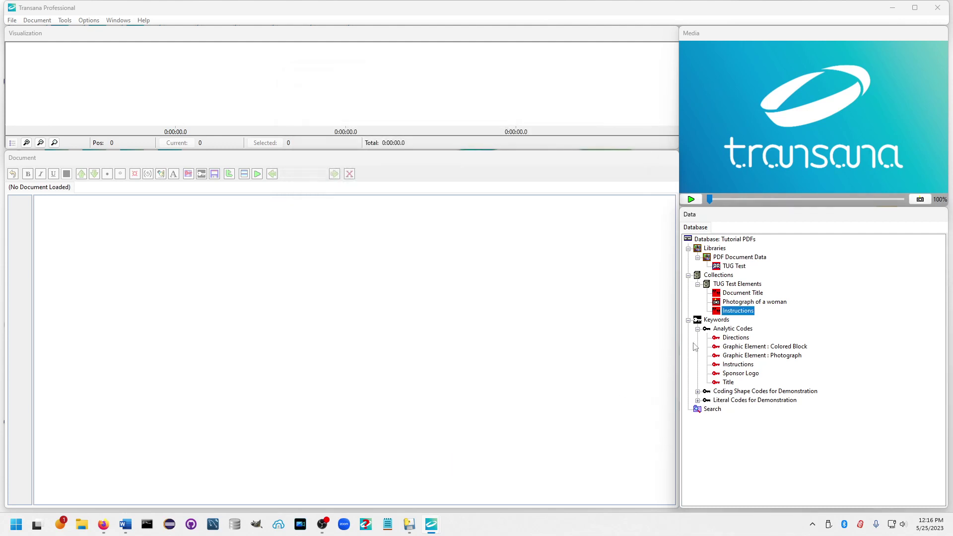
Step: Generate the TUG Test Elements Collection Report and highlight the Instructions quote text in it
right_click(733, 290)
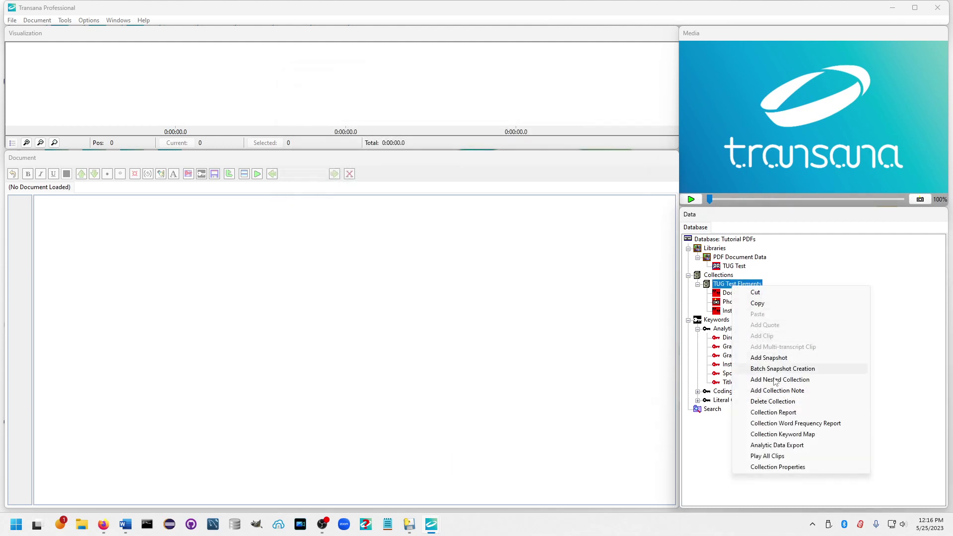
click(774, 413)
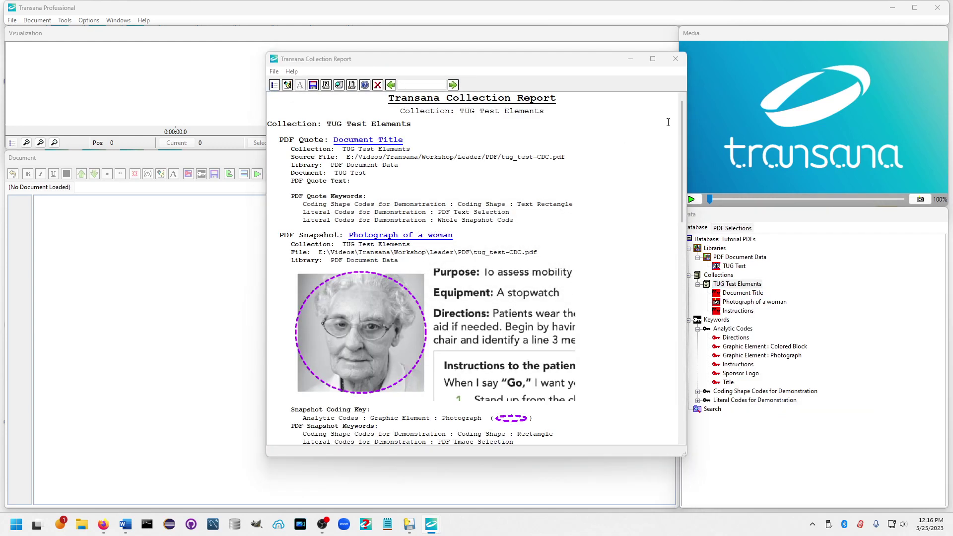
scroll(348, 184, down, 5)
scroll(348, 183, down, 8)
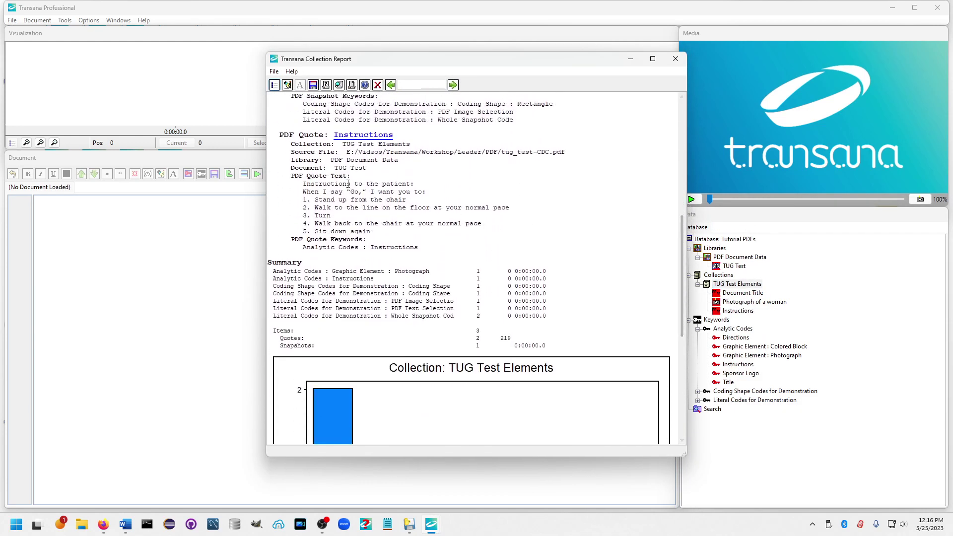
drag(302, 183, 461, 232)
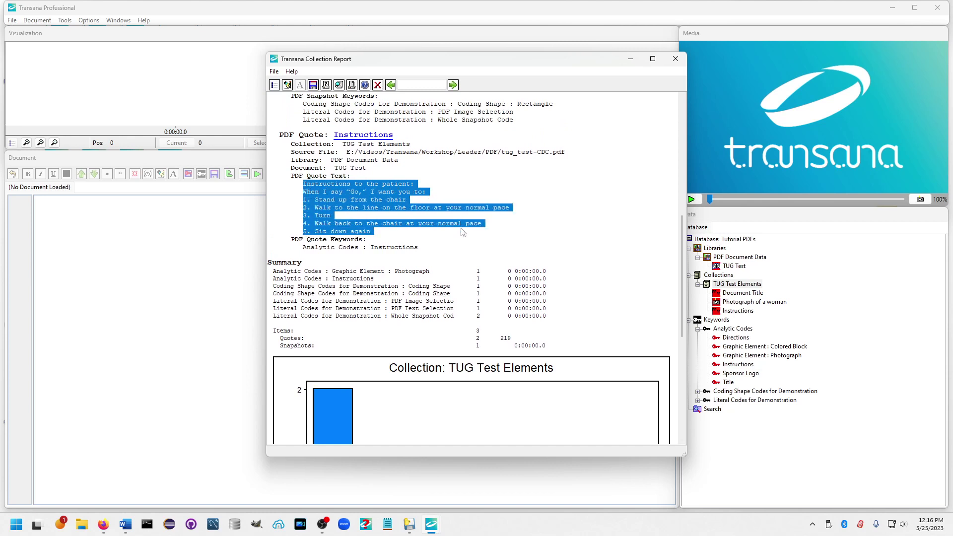